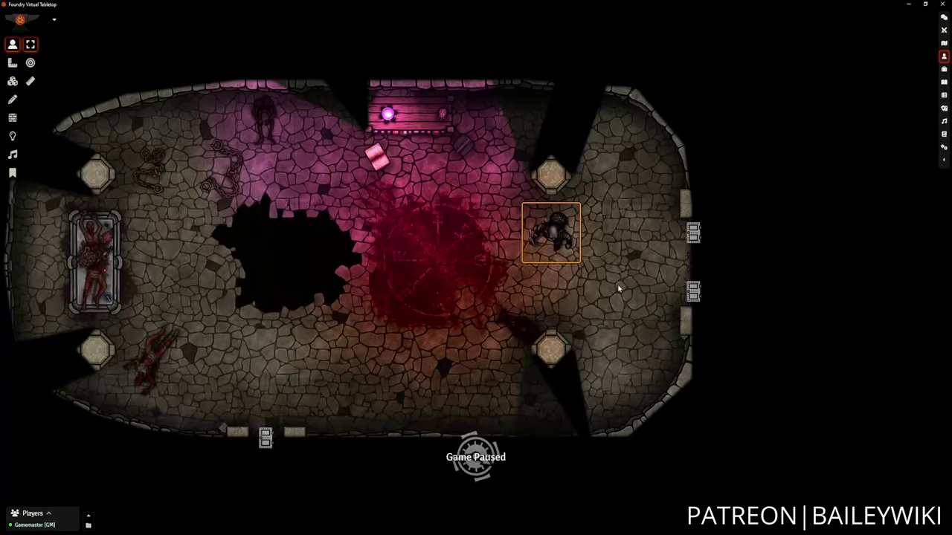
# Walk the spider token square by square right, up and left across the top of the room.
pyautogui.press('Right')
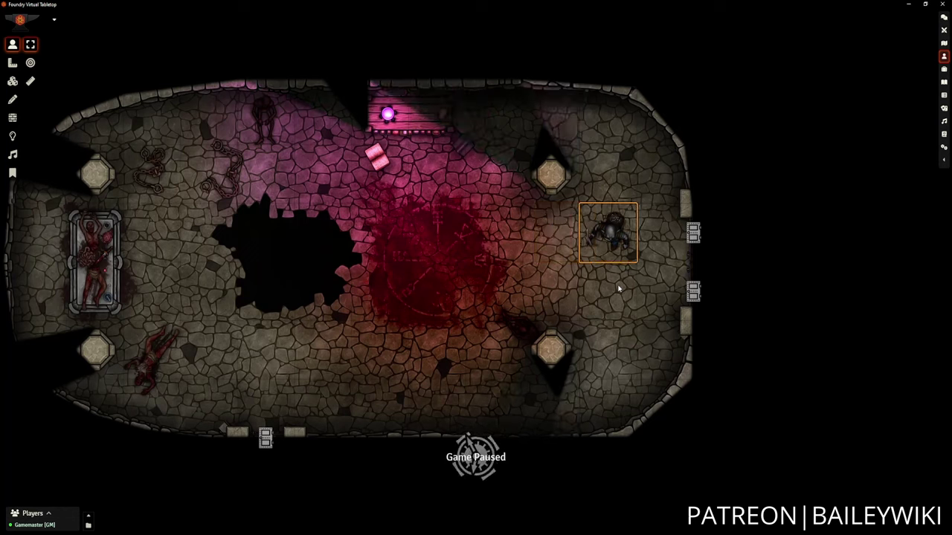
pyautogui.press('Up')
pyautogui.press('Up')
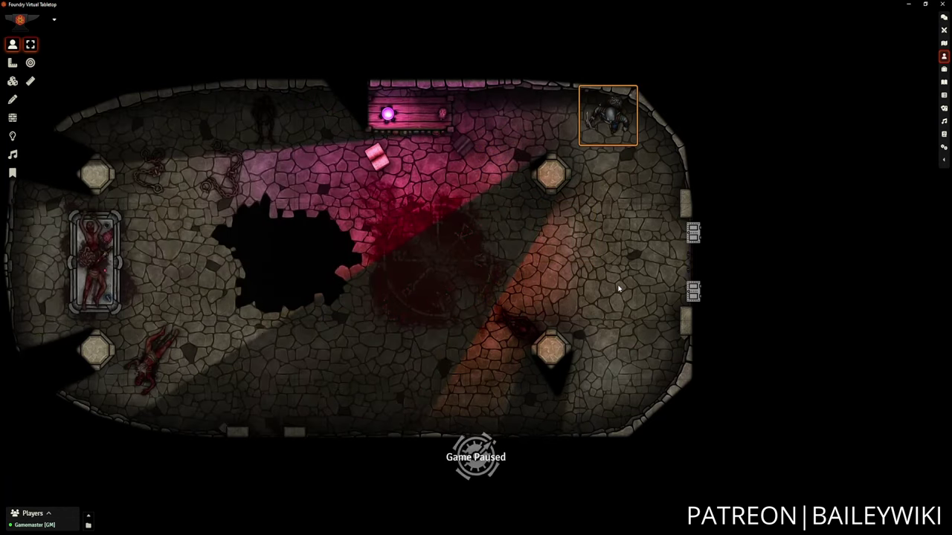
pyautogui.press('Left')
pyautogui.press('Left')
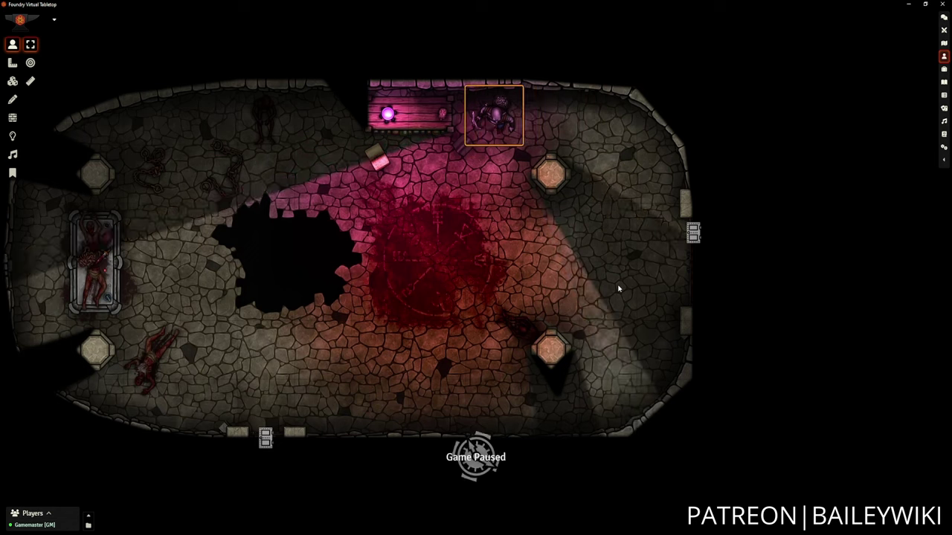
pyautogui.press('Down')
pyautogui.press('Down')
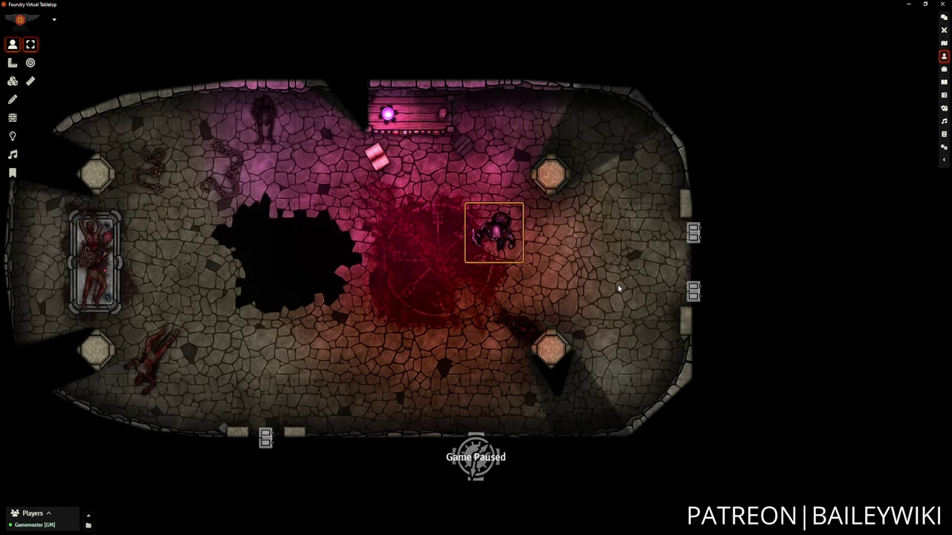
pyautogui.press('Left')
pyautogui.press('Left')
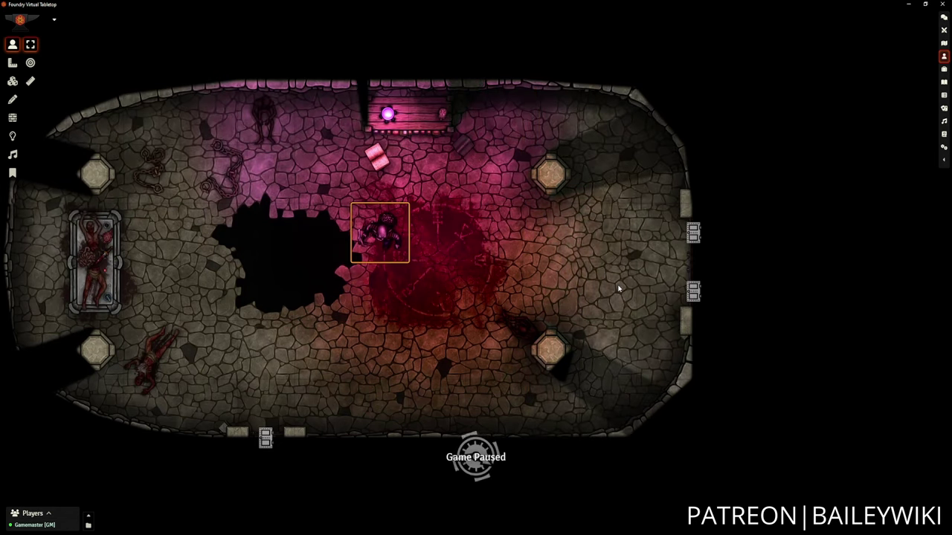
pyautogui.press('Up')
pyautogui.press('Left')
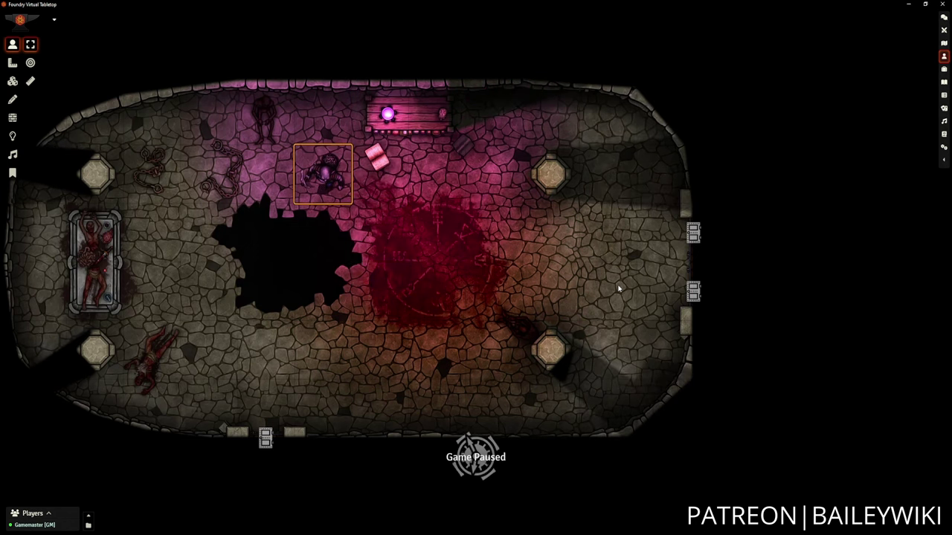
pyautogui.press('Left')
pyautogui.press('Left')
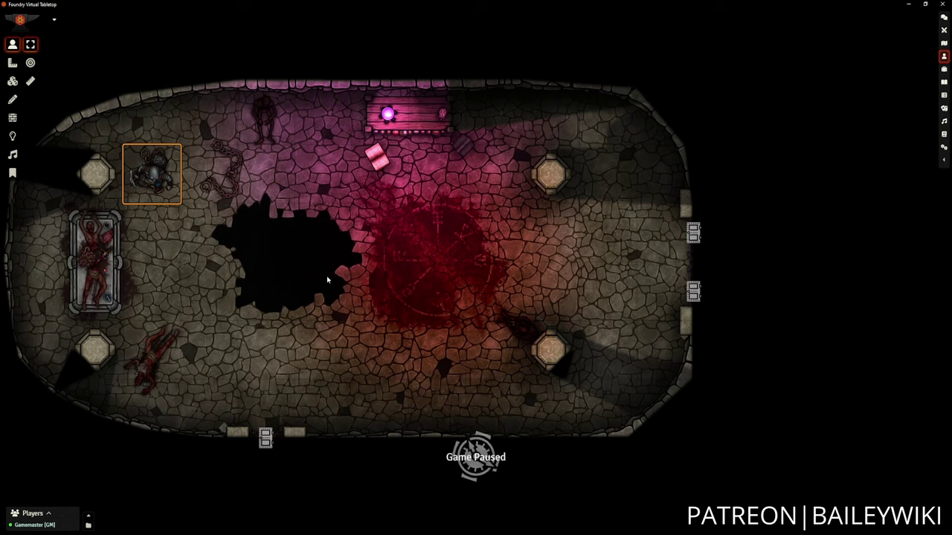
# Bring the spider down the west side and along the bottom row, stopping near the south door.
pyautogui.press('Down')
pyautogui.press('Down')
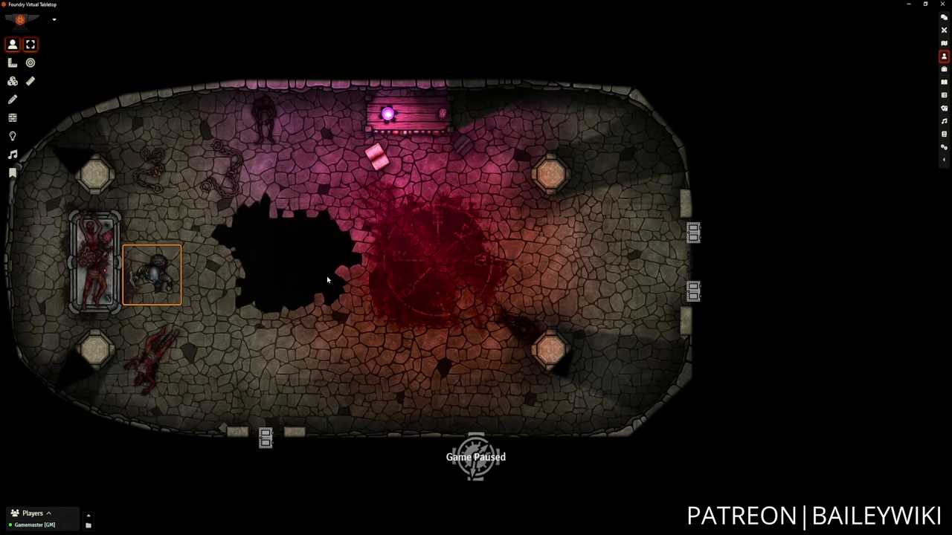
pyautogui.press('Down')
pyautogui.press('Right')
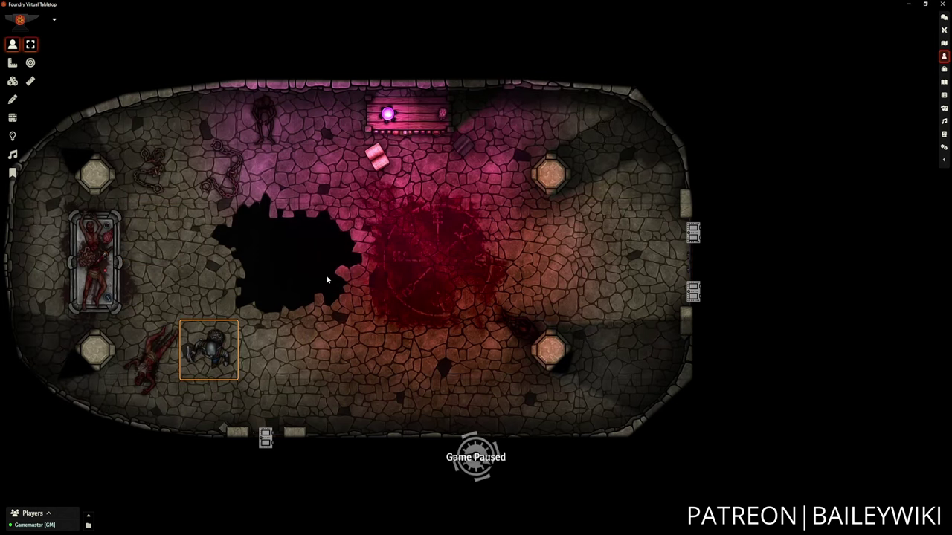
pyautogui.press('Right')
pyautogui.press('Right')
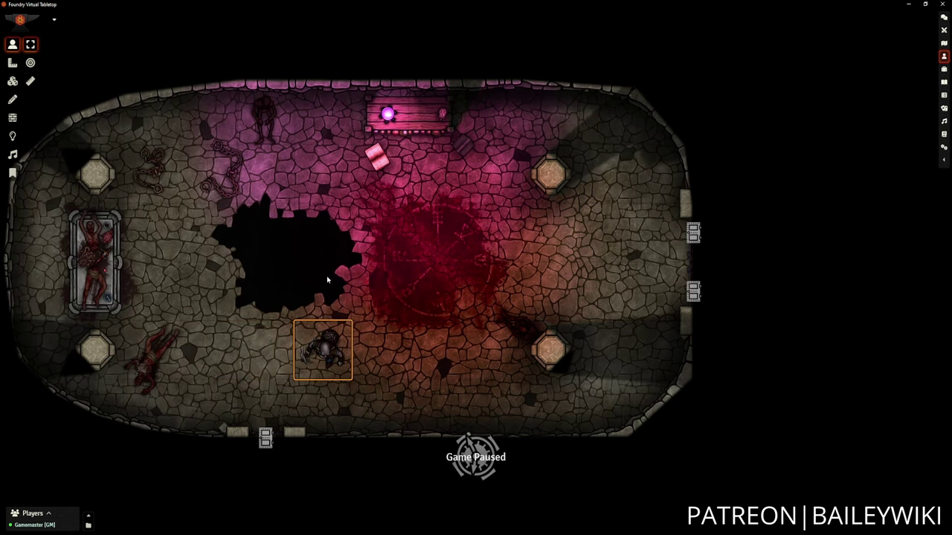
pyautogui.press('Right')
pyautogui.press('Right')
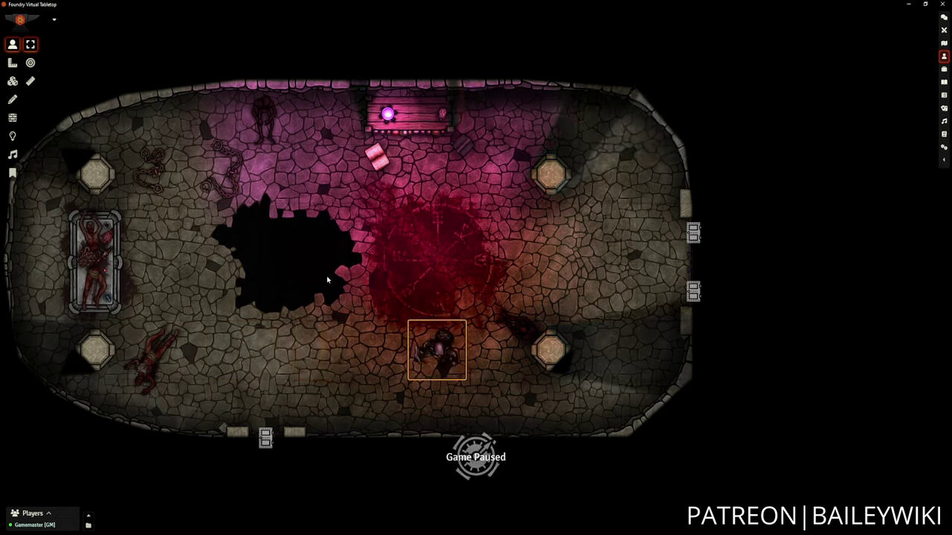
pyautogui.press('Left')
pyautogui.press('Left')
pyautogui.press('Left')
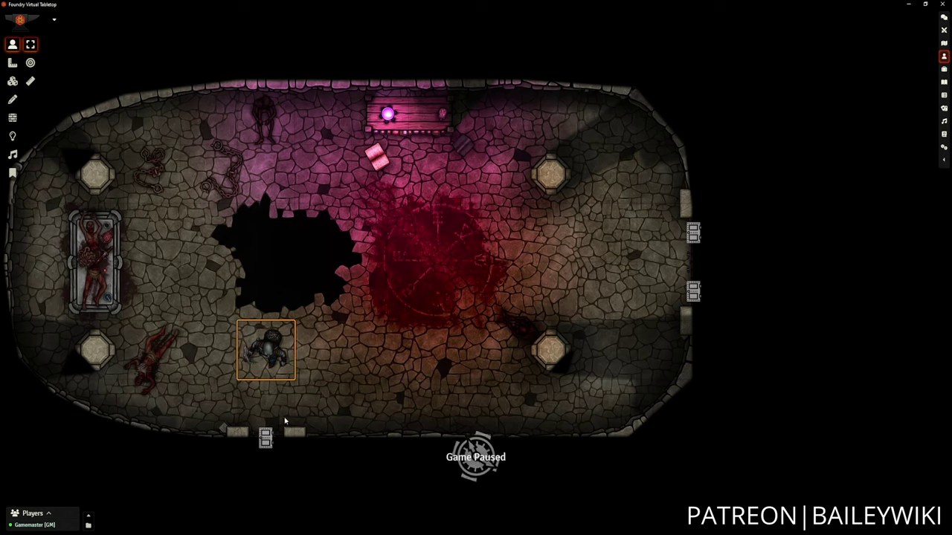
# Open and close the south door, then move the spider over to the east wall.
pyautogui.click(266, 439)
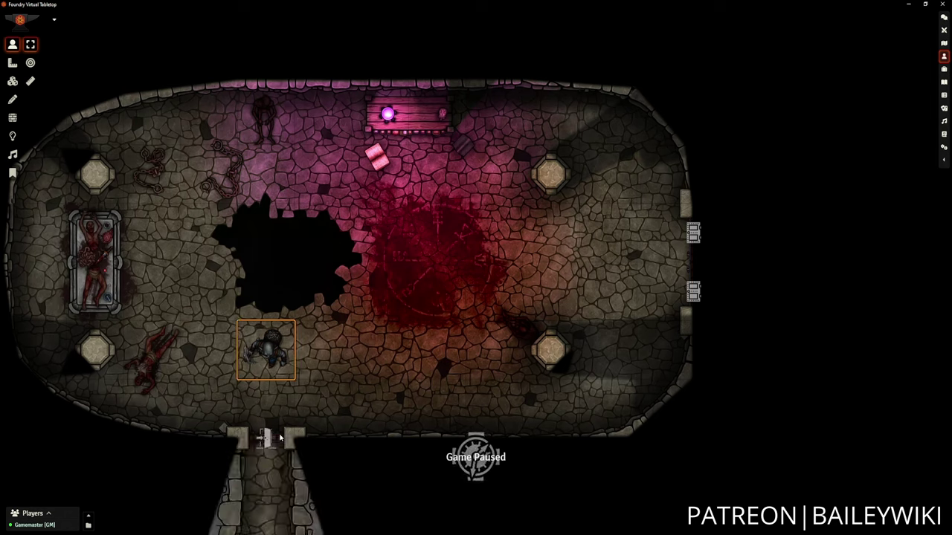
pyautogui.click(265, 439)
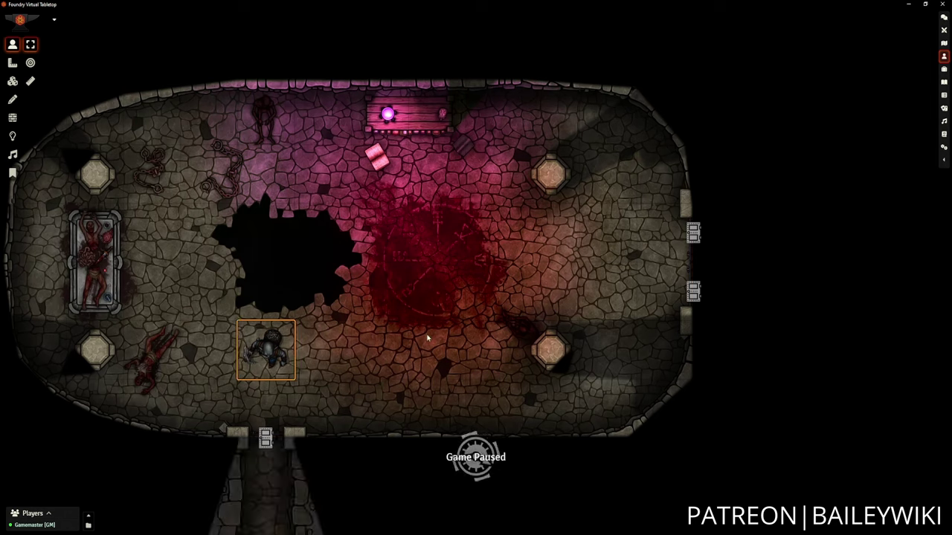
pyautogui.press('Right')
pyautogui.press('Right')
pyautogui.press('Right')
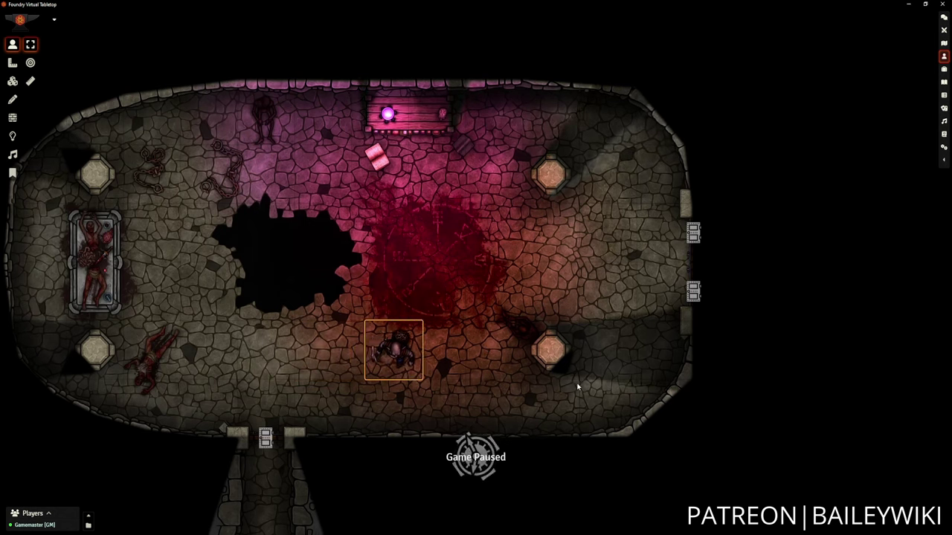
pyautogui.press('Right')
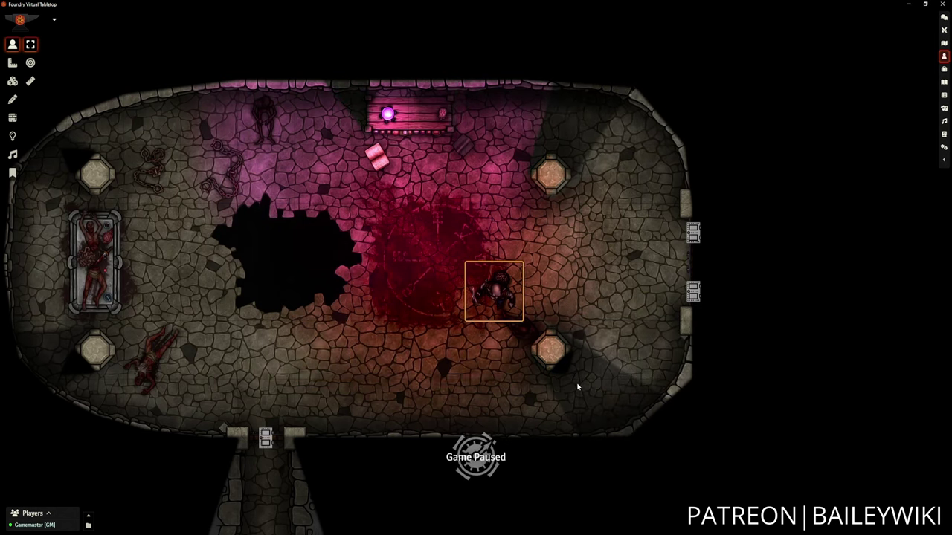
pyautogui.press('Up')
pyautogui.press('Right')
pyautogui.press('Right')
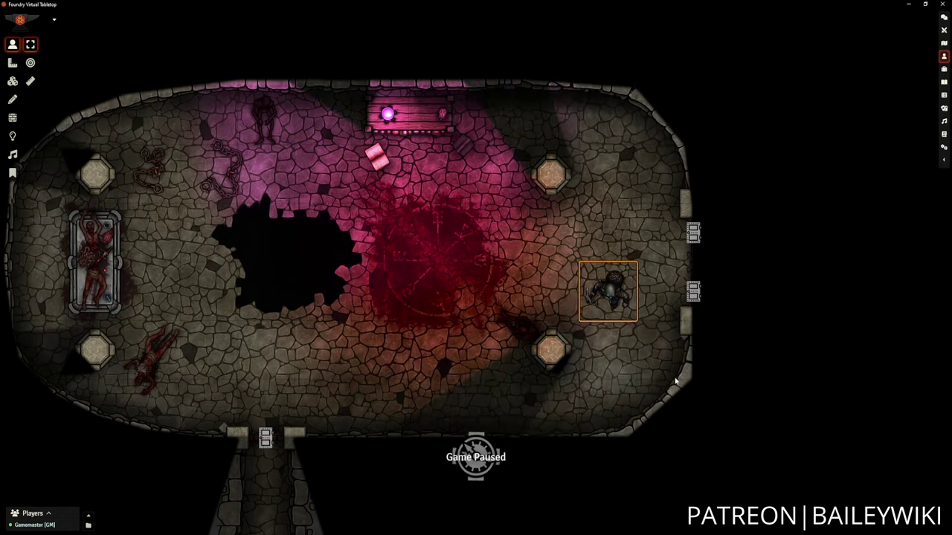
# Open the lower and upper east doors and bring up the Scenes list.
pyautogui.click(693, 293)
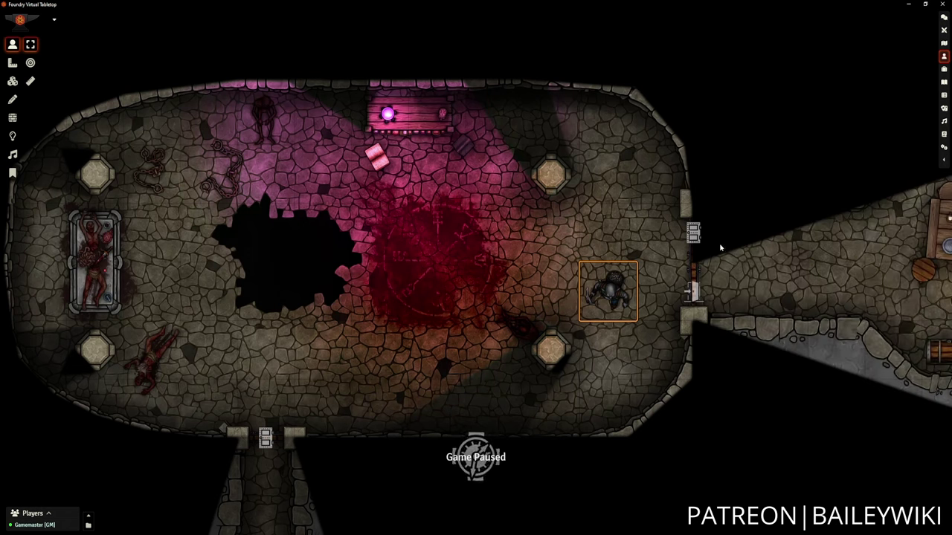
pyautogui.click(694, 233)
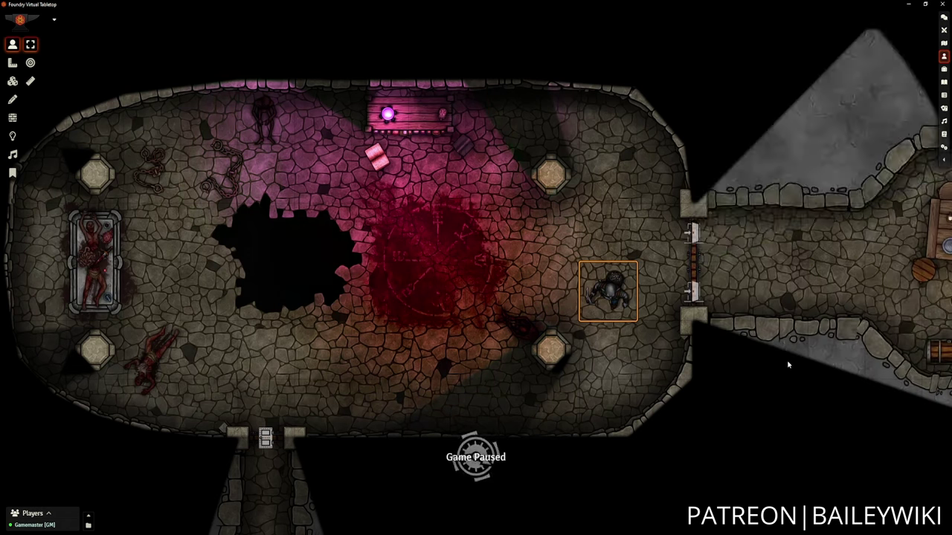
pyautogui.click(944, 44)
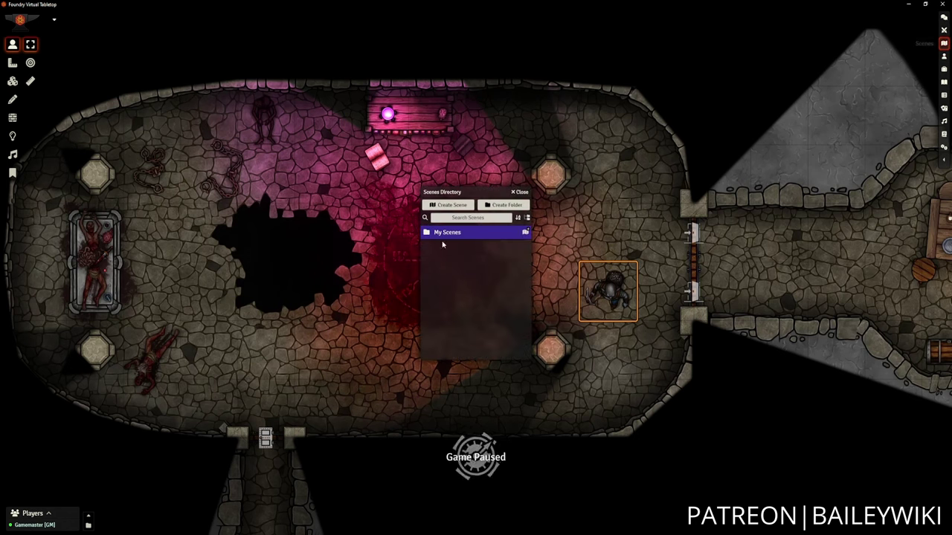
# Expand the My Scenes folder, close the scenes list, and re-expand the sidebar.
pyautogui.click(444, 234)
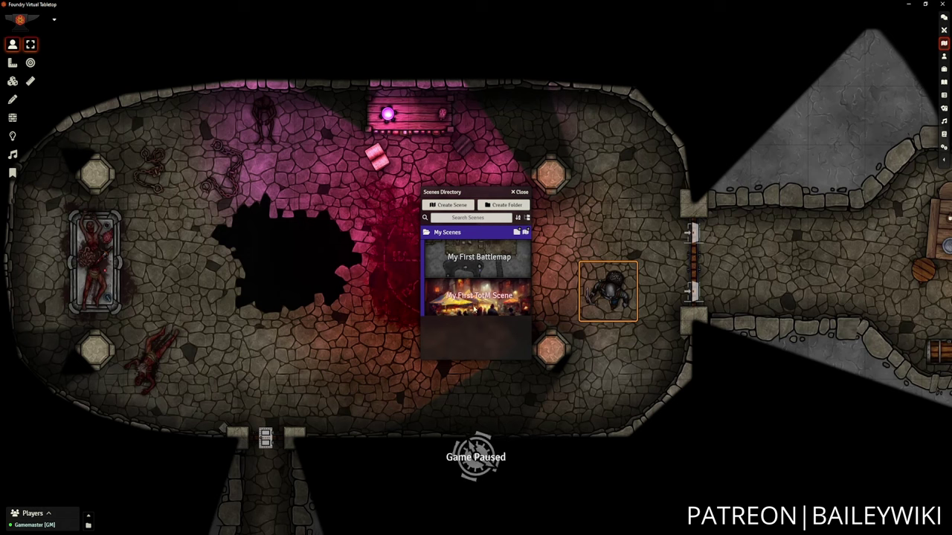
pyautogui.click(519, 193)
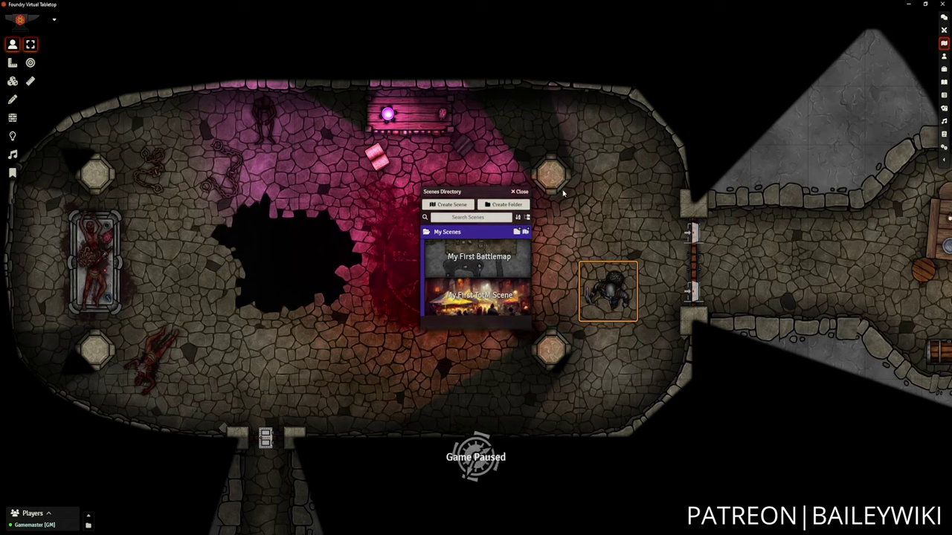
pyautogui.click(942, 161)
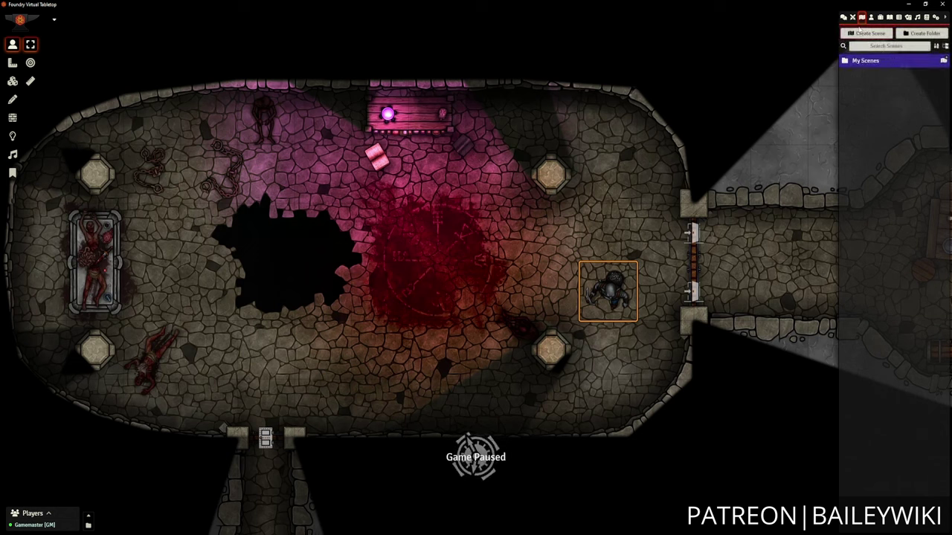
# Add the Test token to a combat encounter and roll its initiative as Normal.
pyautogui.click(853, 17)
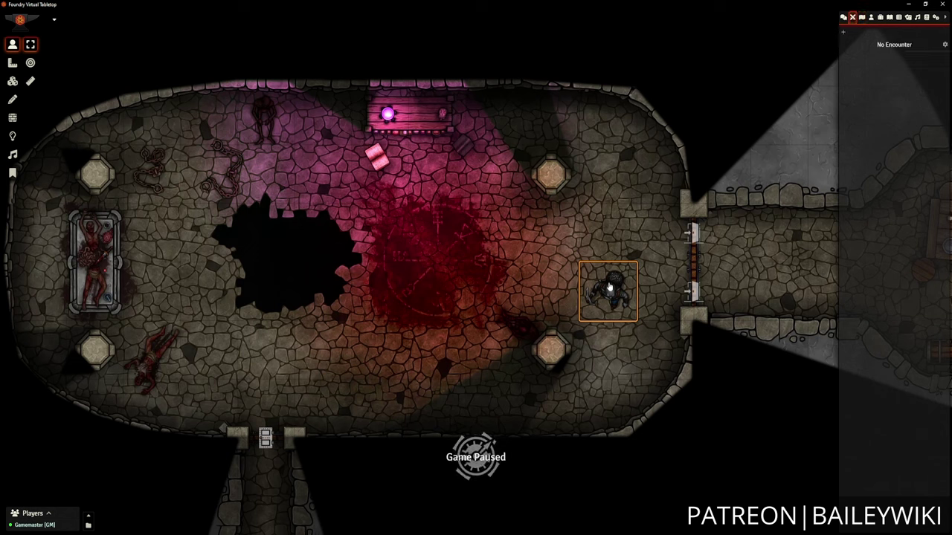
pyautogui.rightClick(609, 286)
pyautogui.click(656, 323)
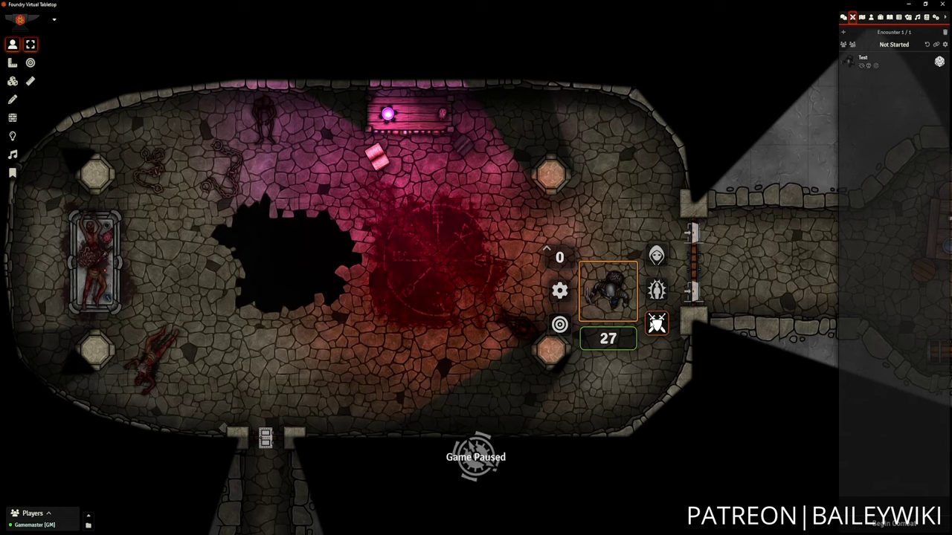
pyautogui.click(939, 61)
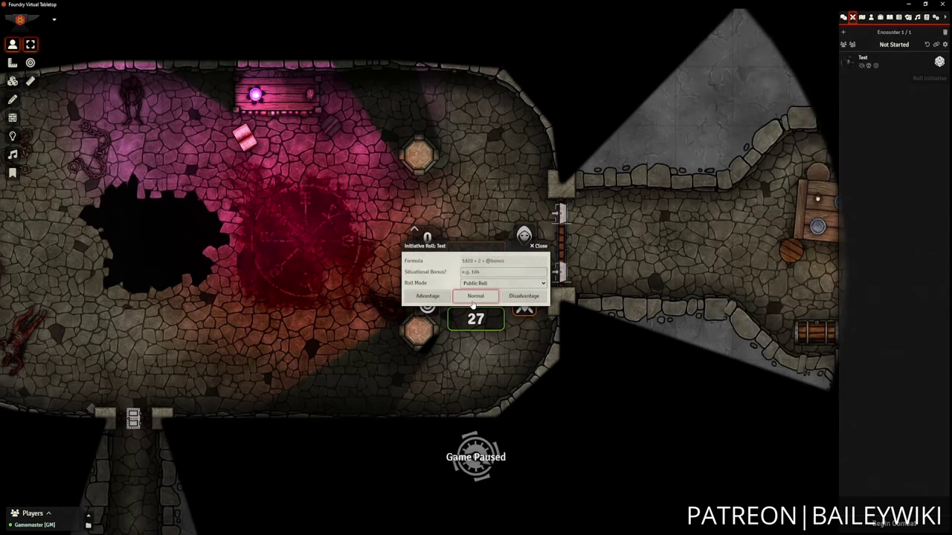
pyautogui.click(524, 295)
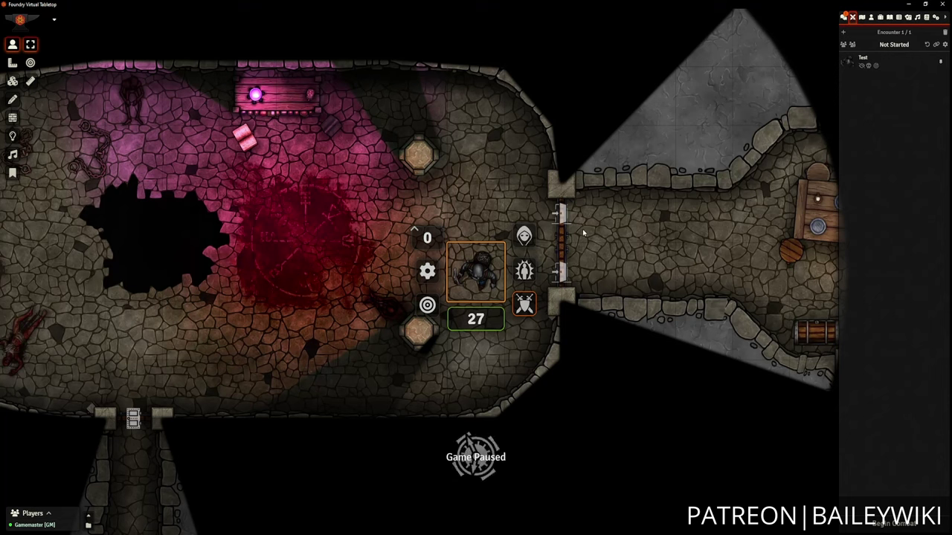
# Open, reposition and close the Test character sheet, then start the game-system install tour.
pyautogui.doubleClick(473, 279)
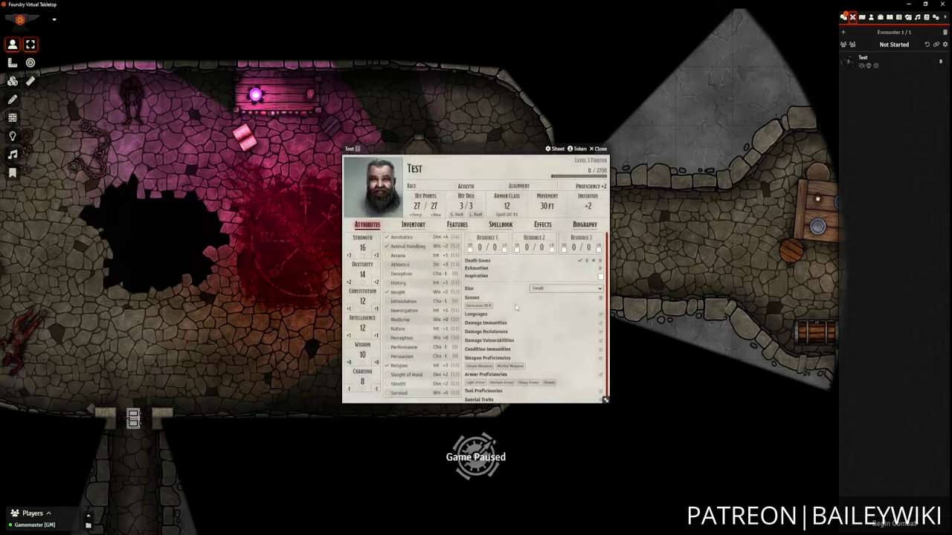
pyautogui.moveTo(451, 148); pyautogui.dragTo(219, 115)
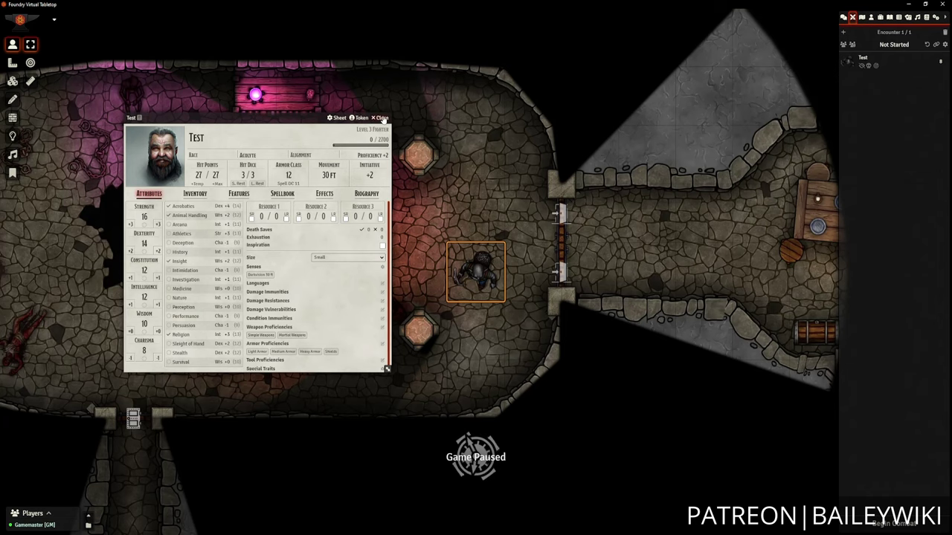
pyautogui.click(381, 119)
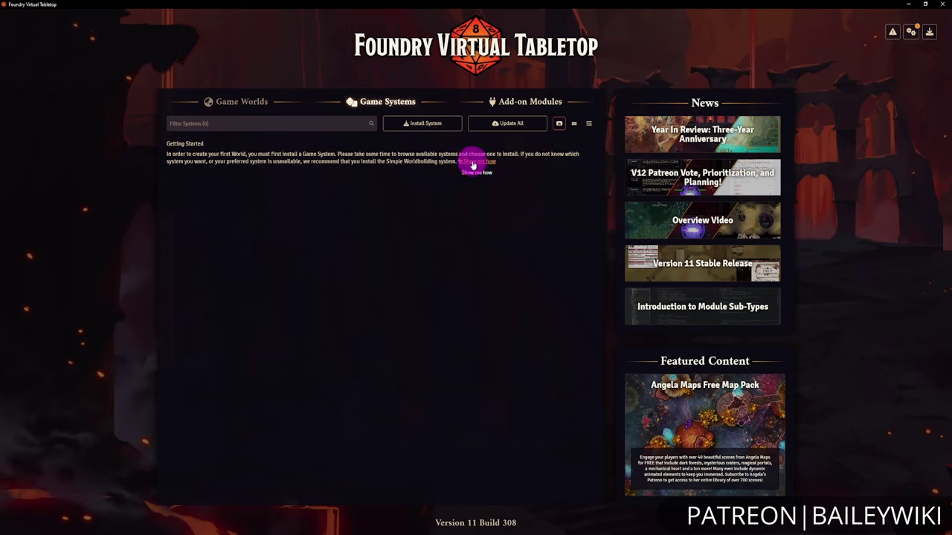
pyautogui.click(474, 162)
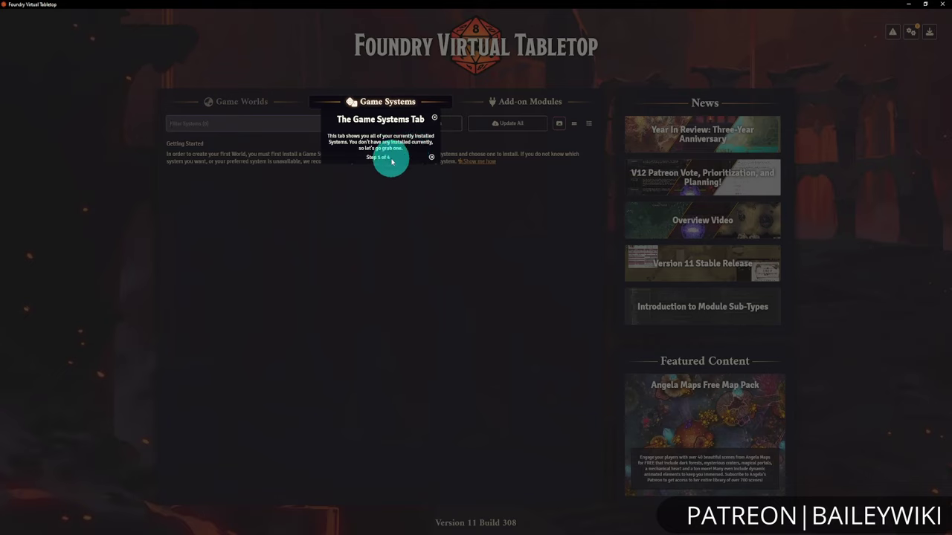
# Step through all four parts of the install-system tour, end it, and close the install browser.
pyautogui.click(431, 159)
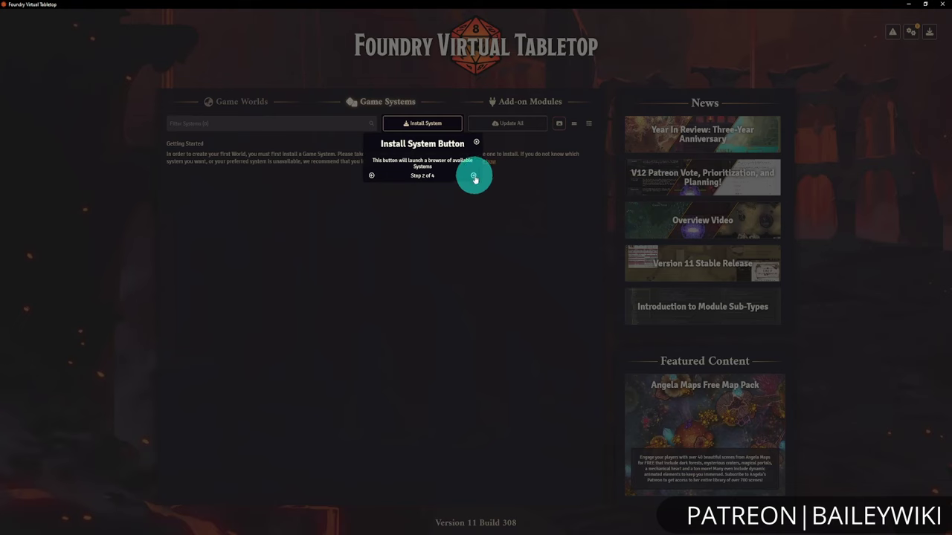
pyautogui.click(474, 176)
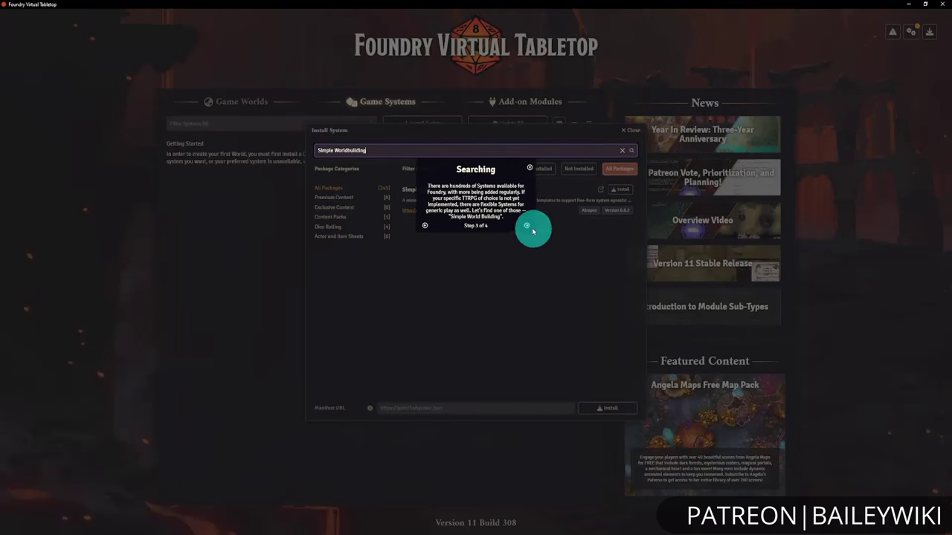
pyautogui.click(527, 226)
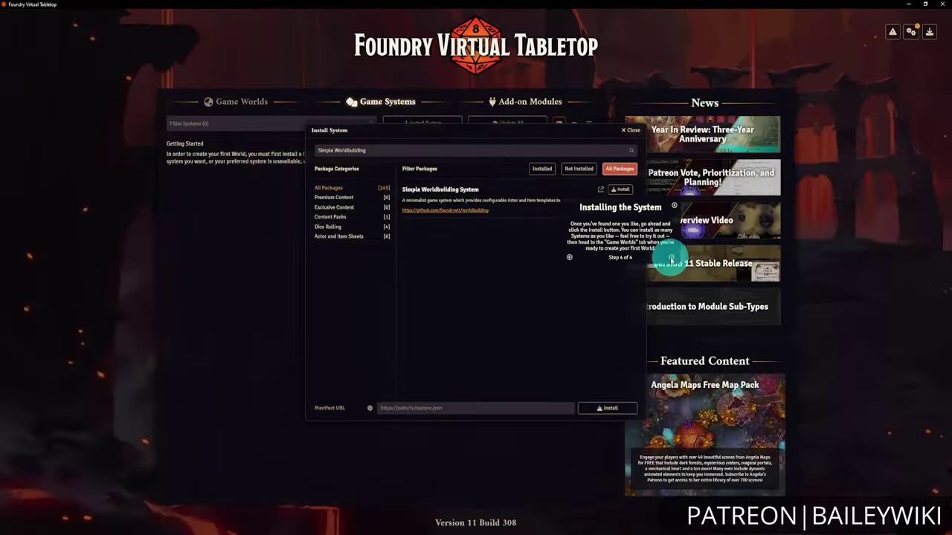
pyautogui.click(672, 260)
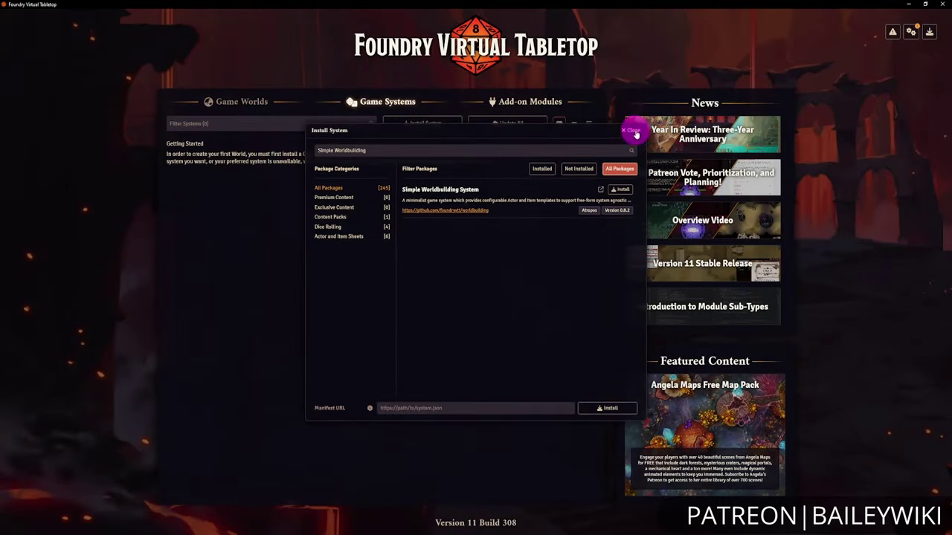
pyautogui.click(631, 131)
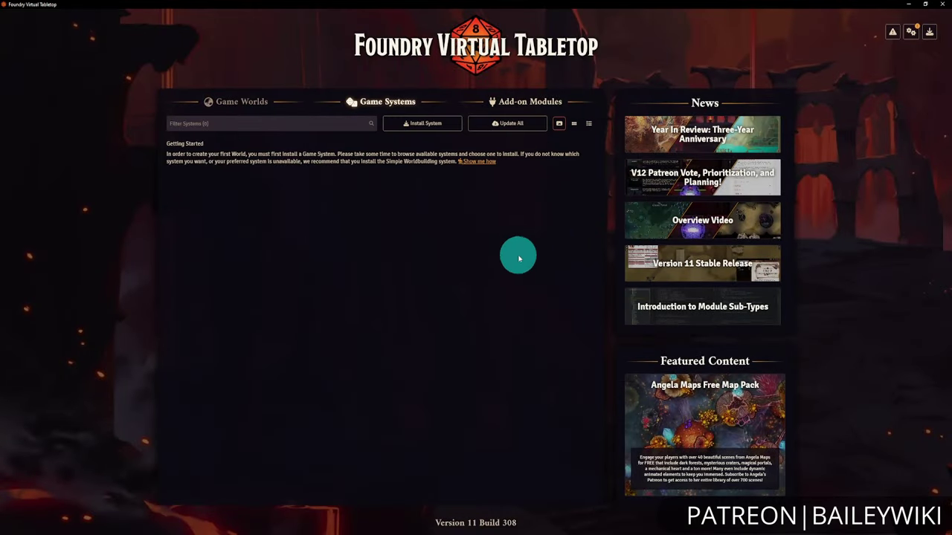
# Open the Install System browser and scroll through the list of game system packages.
pyautogui.click(421, 126)
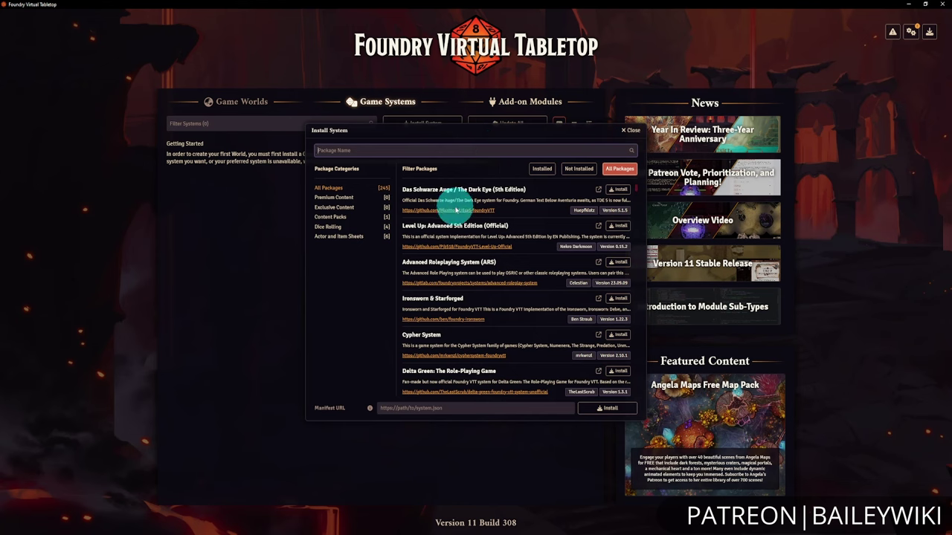
pyautogui.scroll(-4, 480, 289)
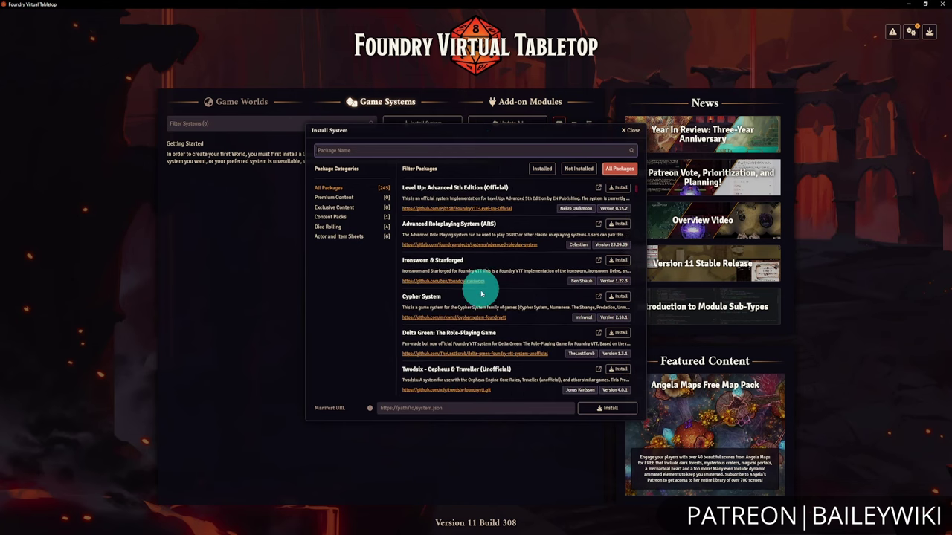
pyautogui.scroll(4, 500, 316)
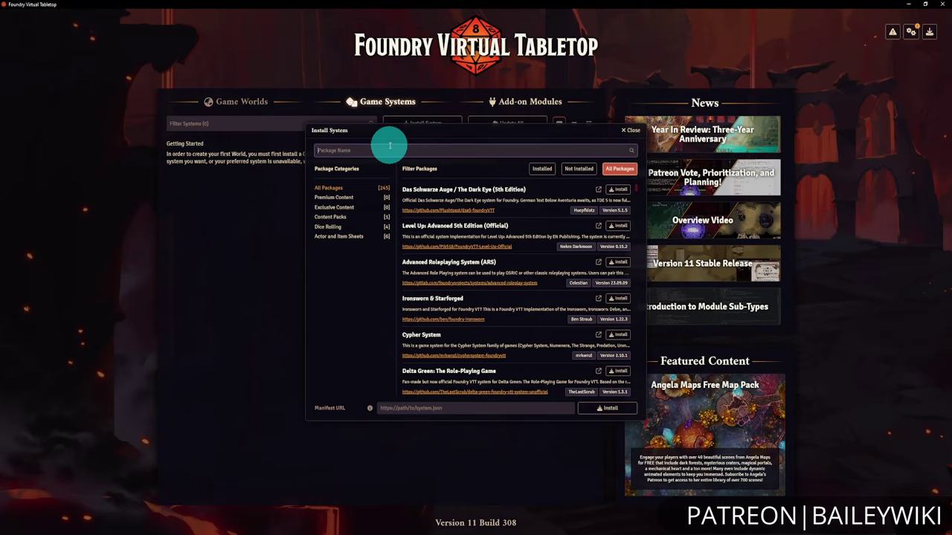
# Search 'DnD', install the DnD5e game system, and close the install browser once it downloads.
pyautogui.write('DnD')
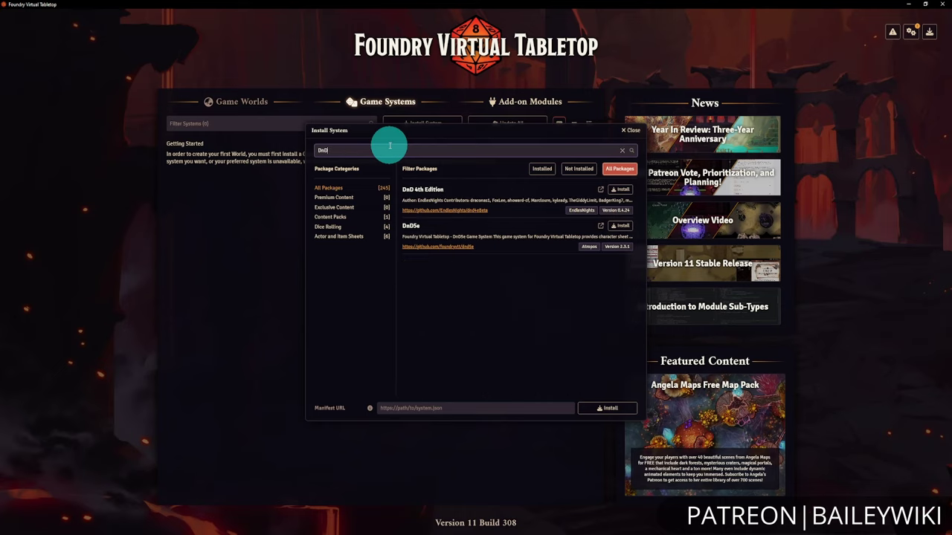
pyautogui.click(620, 230)
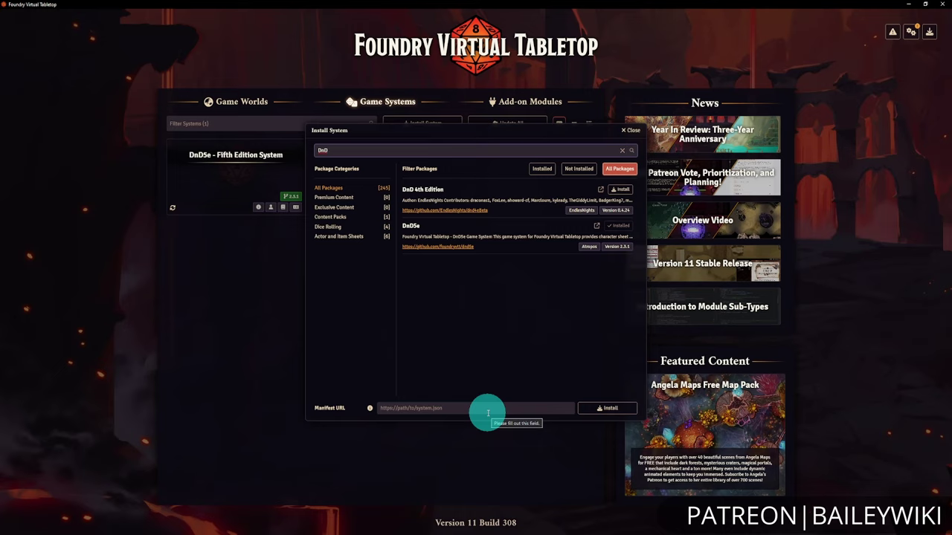
pyautogui.click(488, 411)
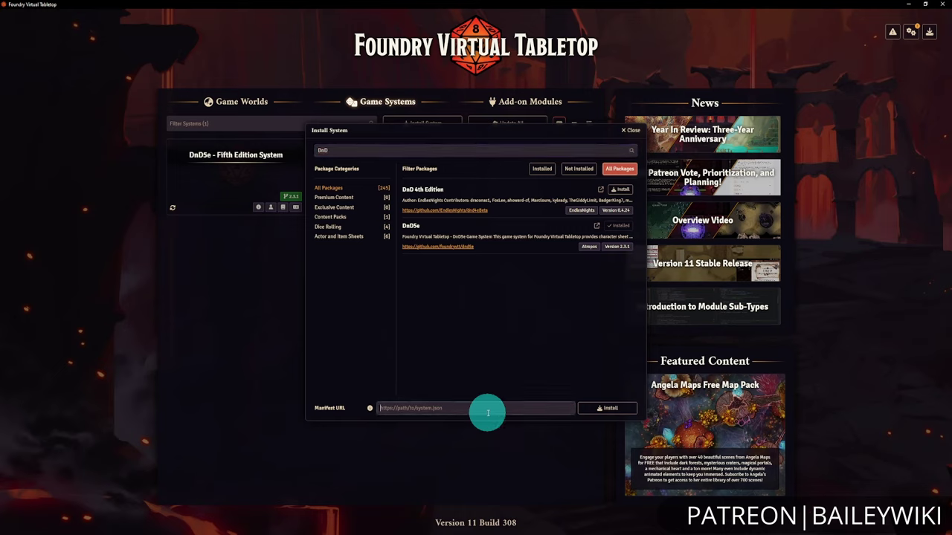
pyautogui.click(524, 411)
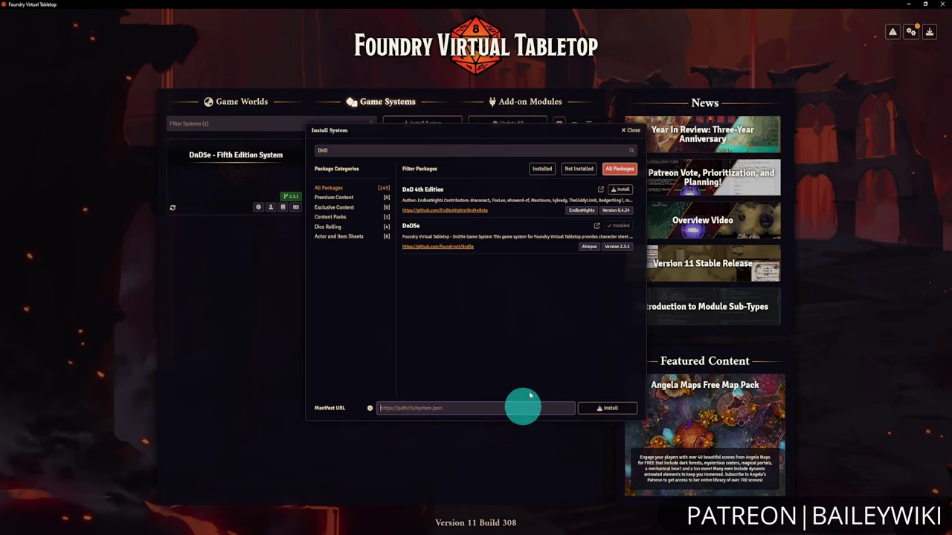
pyautogui.click(632, 134)
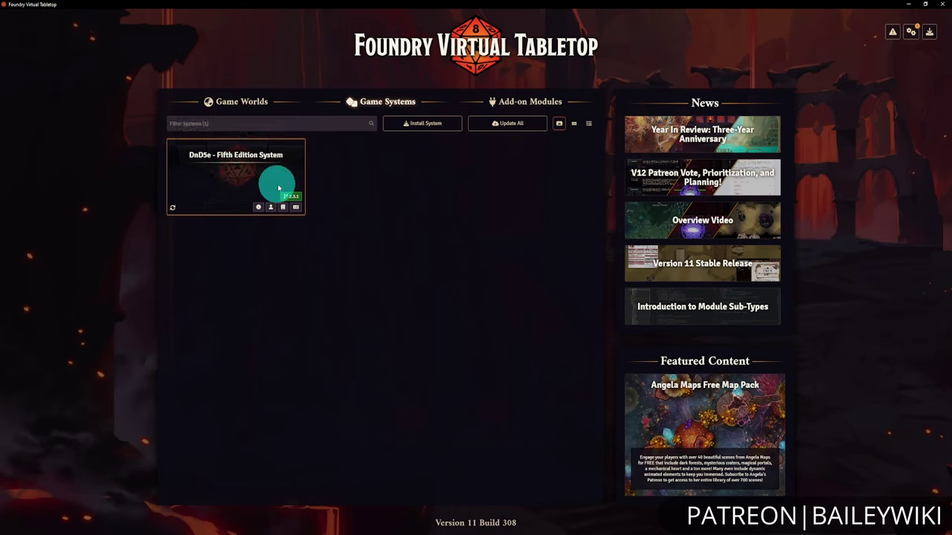
# Run an update check on the DnD5e system, confirming version 2.3.1 is current.
pyautogui.moveTo(297, 199)
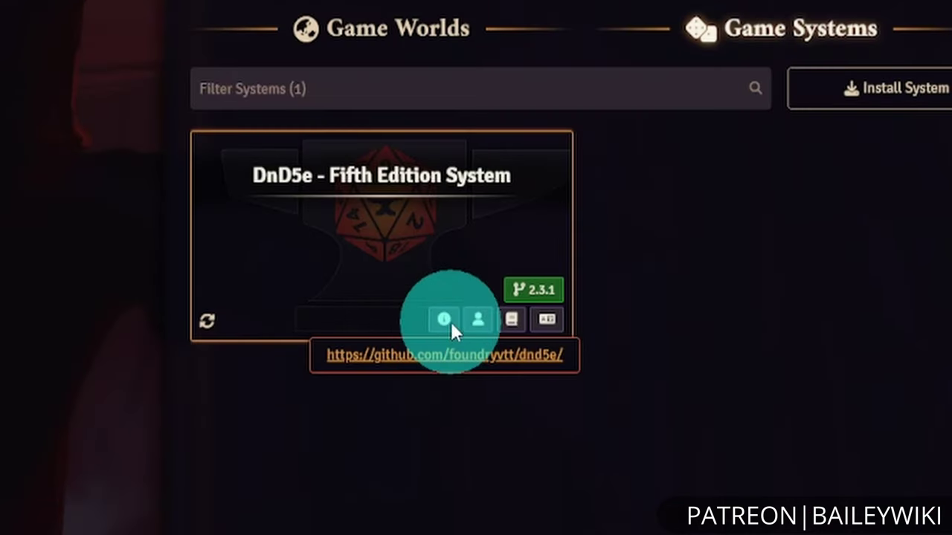
pyautogui.moveTo(482, 320)
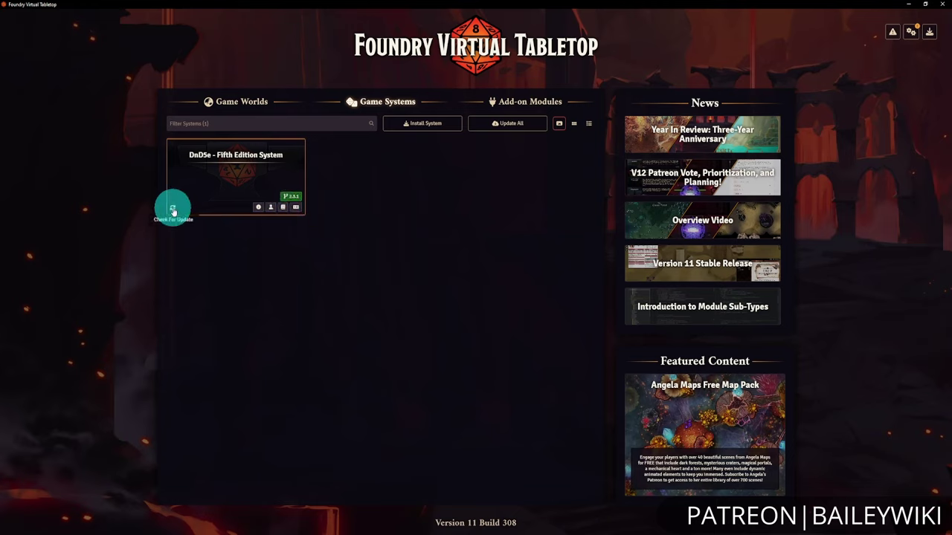
pyautogui.click(173, 211)
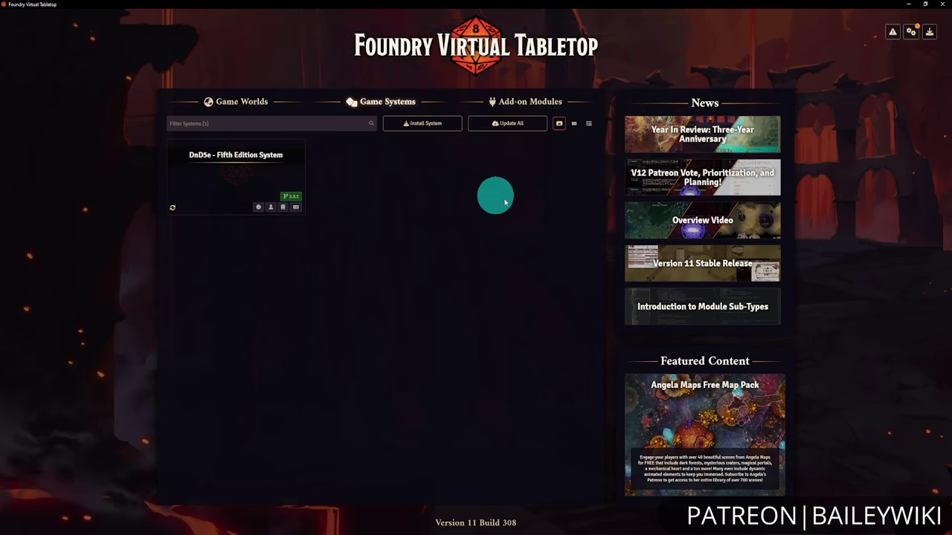
# Reopen and close the Install System browser, then go to the Add-on Modules tab.
pyautogui.click(421, 124)
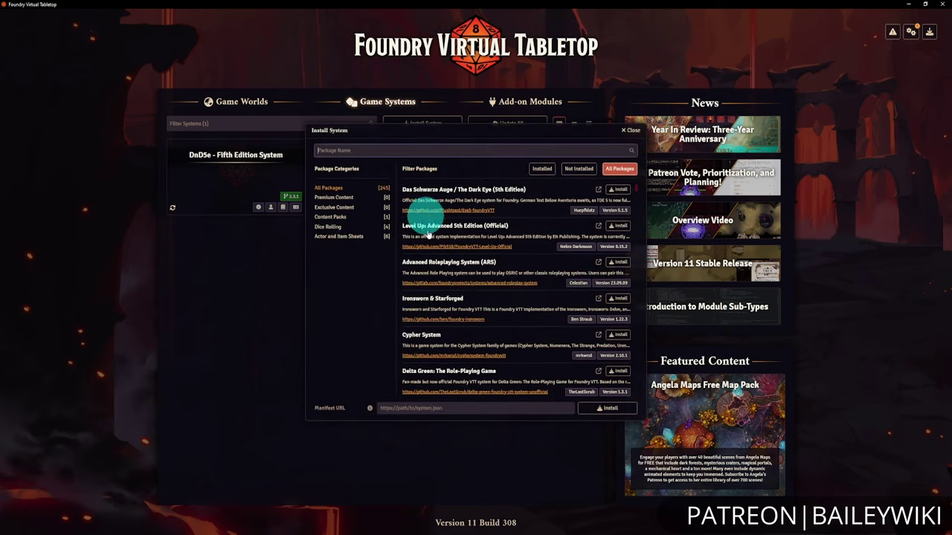
pyautogui.click(629, 130)
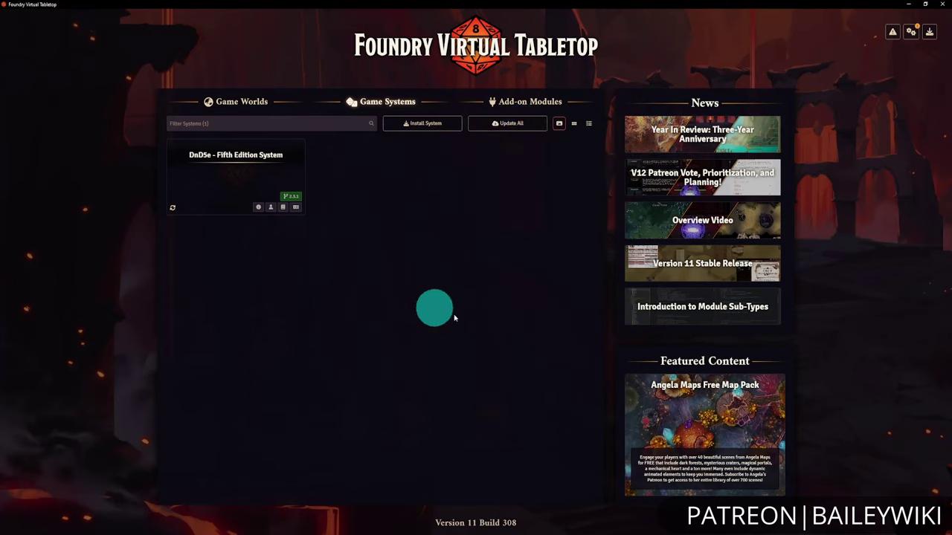
pyautogui.click(529, 103)
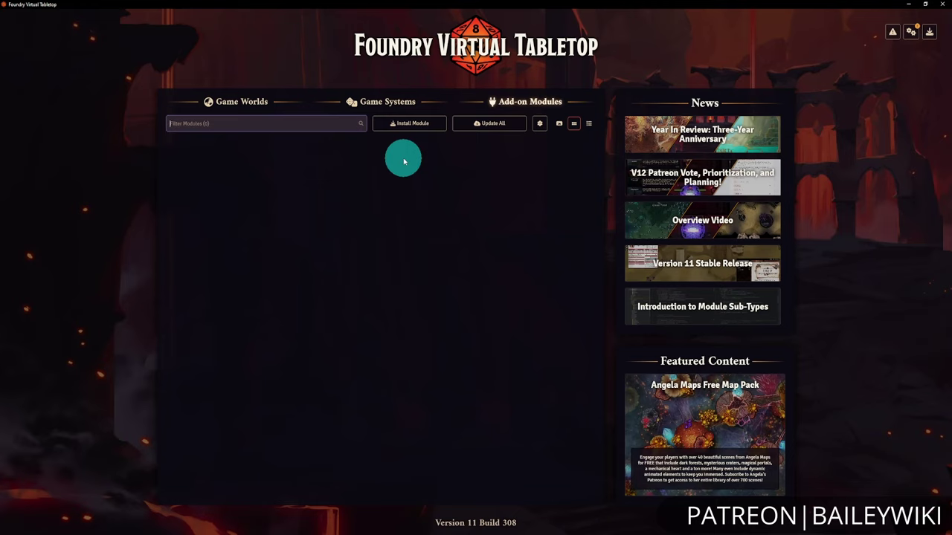
# Open the Install Module browser listing all 1931 add-on module packages.
pyautogui.click(437, 154)
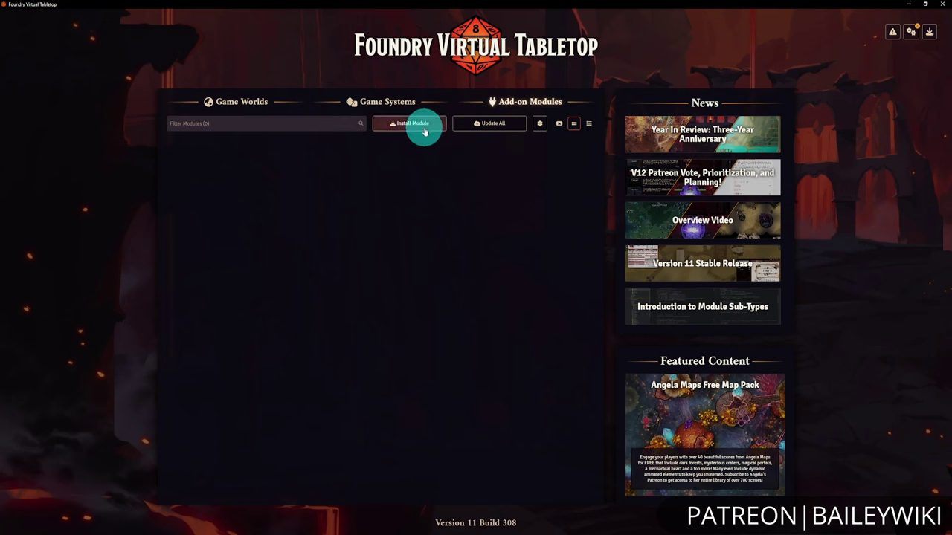
pyautogui.click(422, 125)
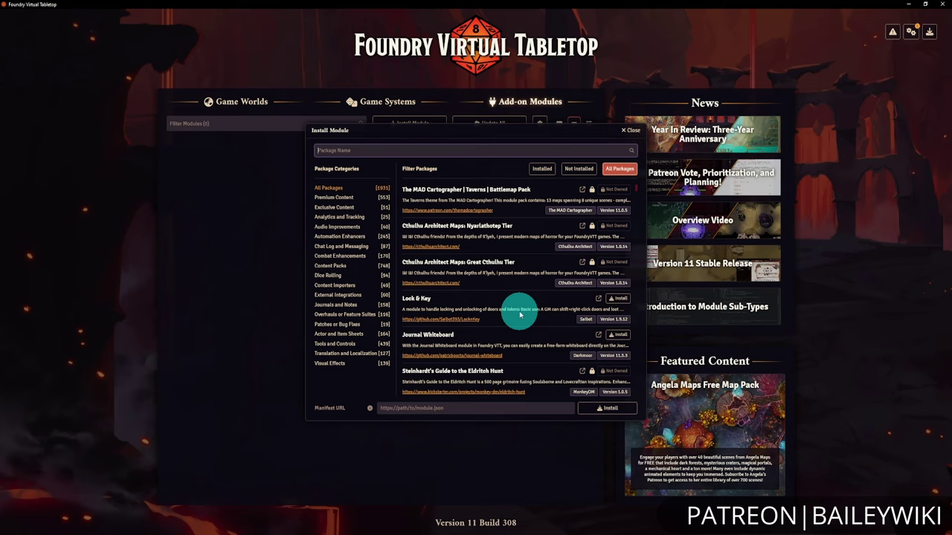
pyautogui.click(332, 265)
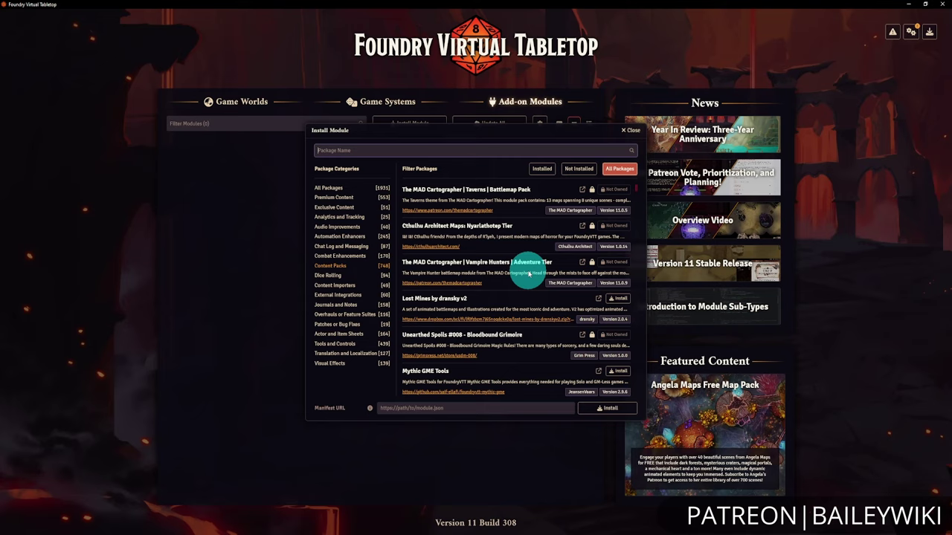
pyautogui.click(343, 236)
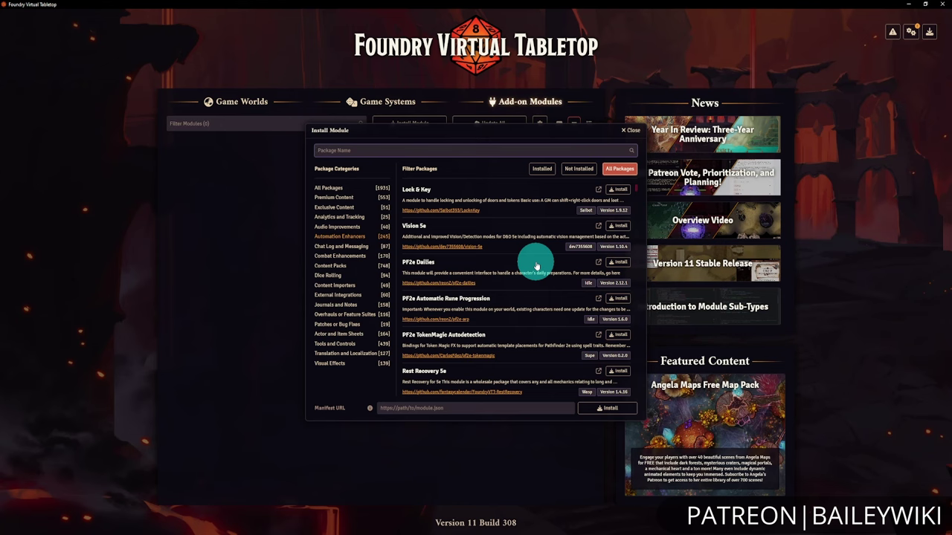
pyautogui.click(334, 191)
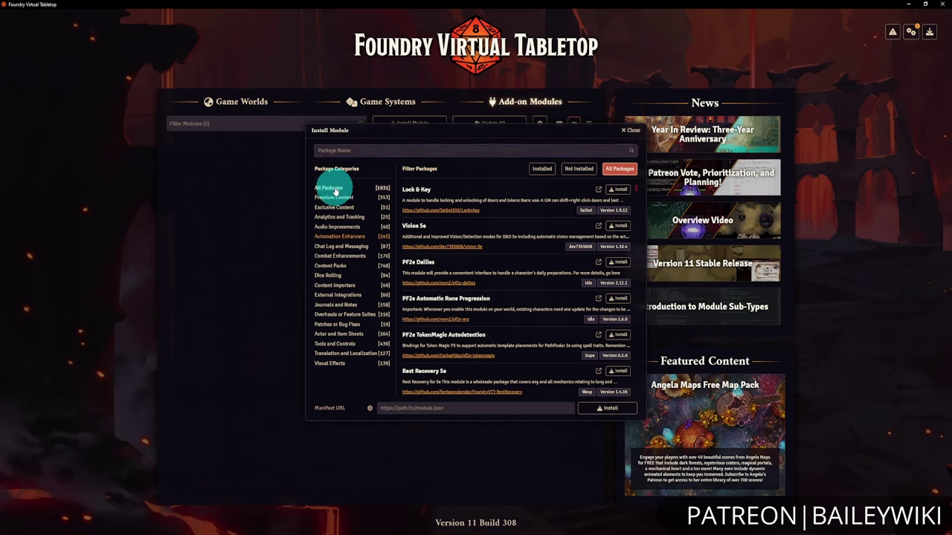
pyautogui.click(335, 191)
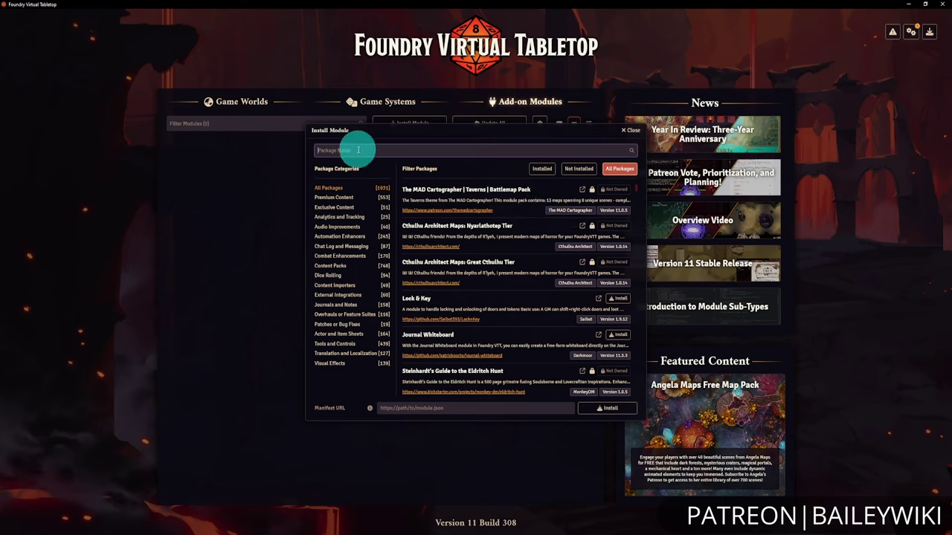
# Try the Package Name and Manifest URL fields, then close the Install Module browser.
pyautogui.click(325, 152)
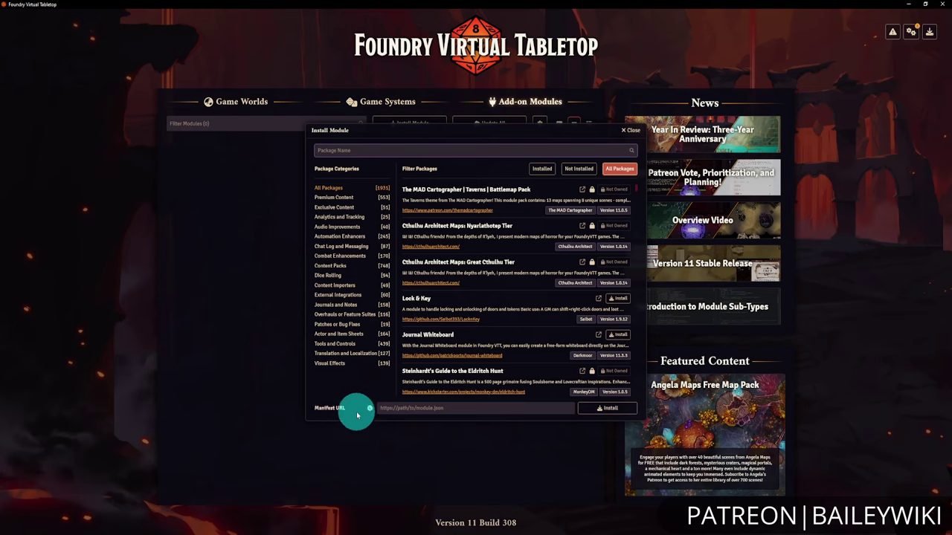
pyautogui.click(439, 411)
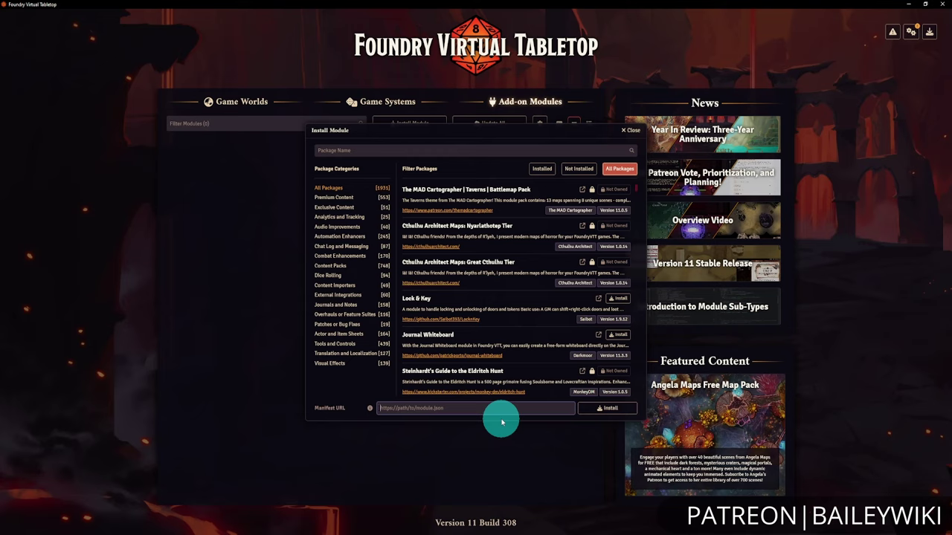
pyautogui.click(631, 132)
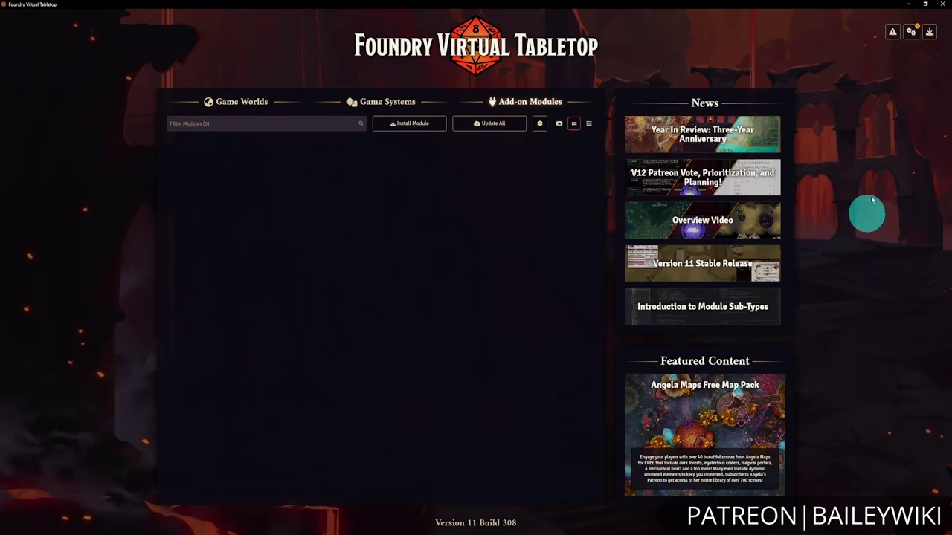
pyautogui.click(891, 38)
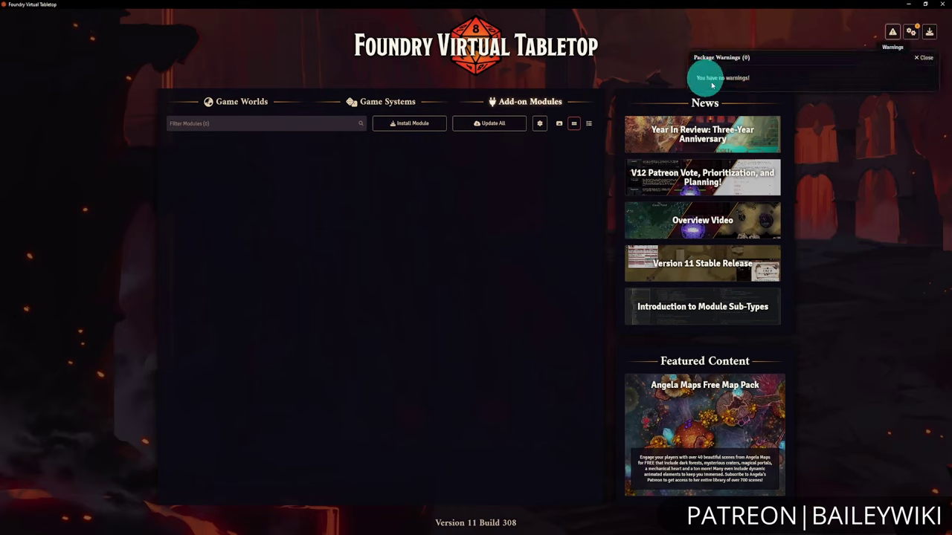
pyautogui.click(924, 58)
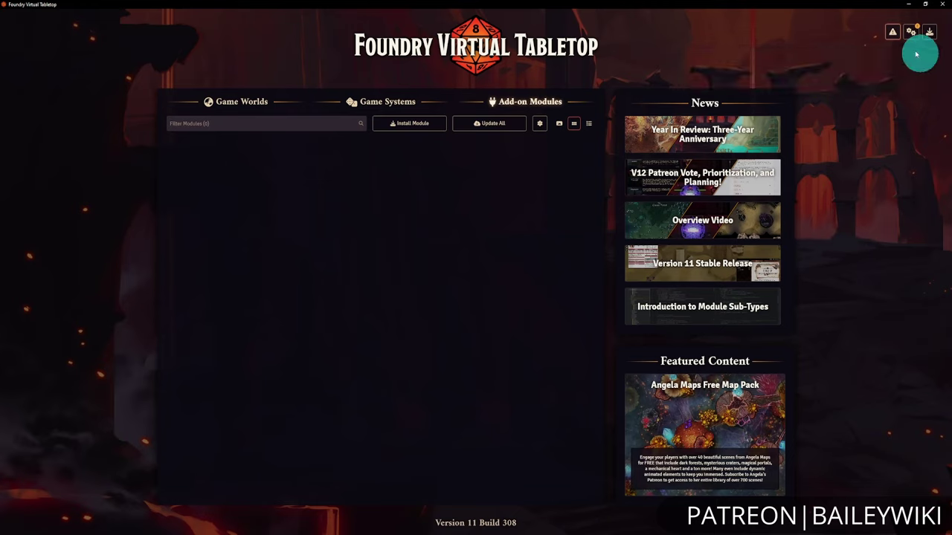